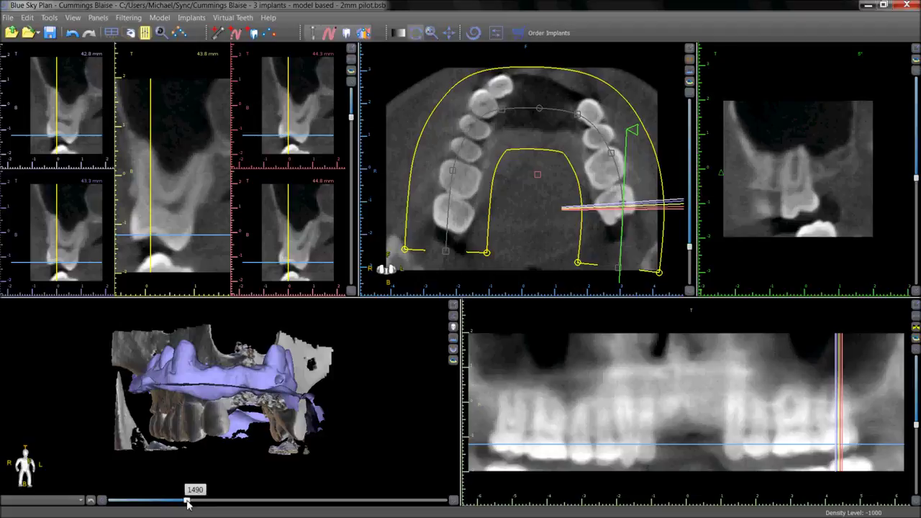
Isolate the maxilla of the Original CT surface in the 3D view, dropping the disconnected fragments.
double_click(216, 424)
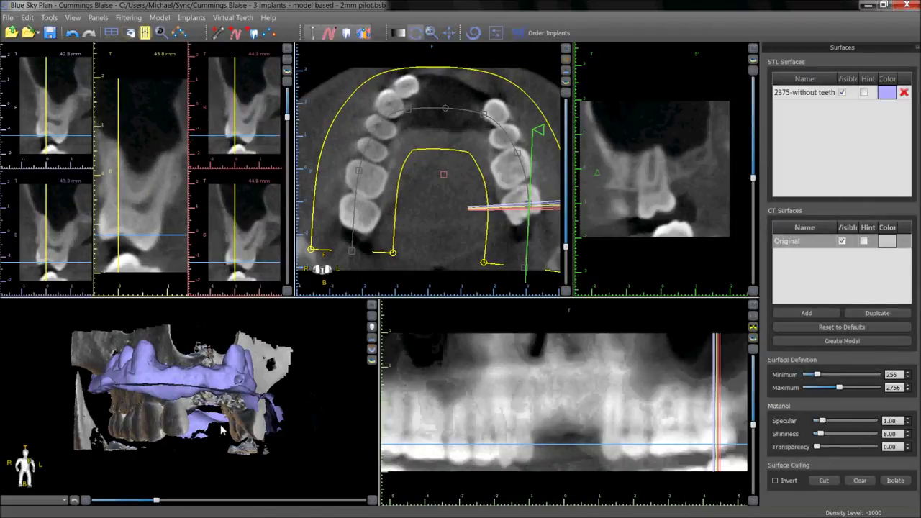
click(799, 242)
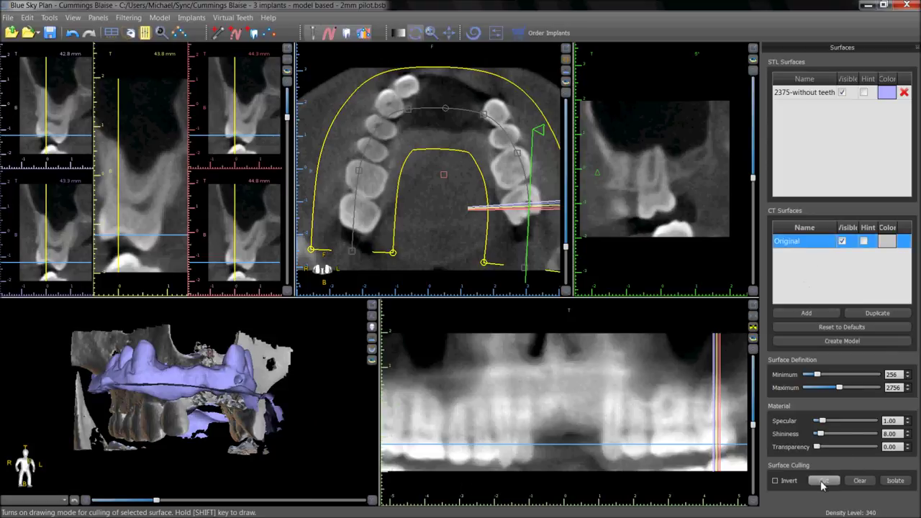
click(893, 481)
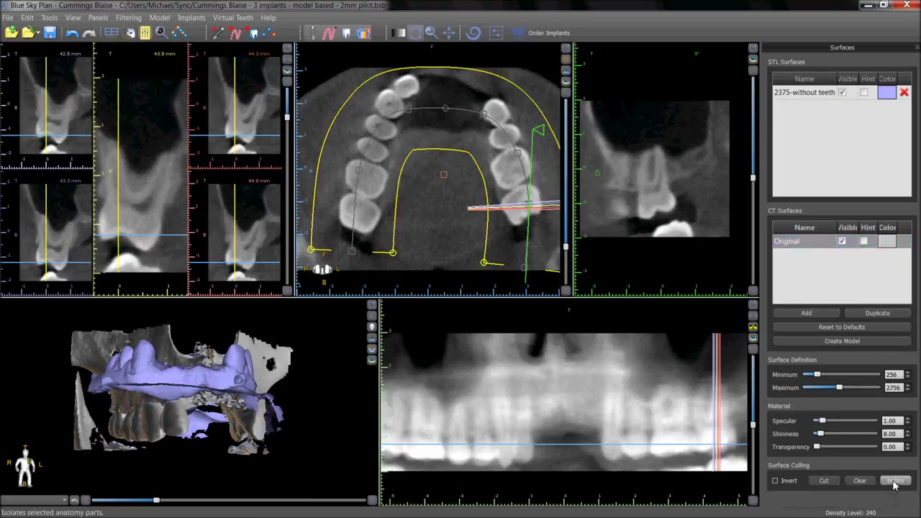
click(122, 412)
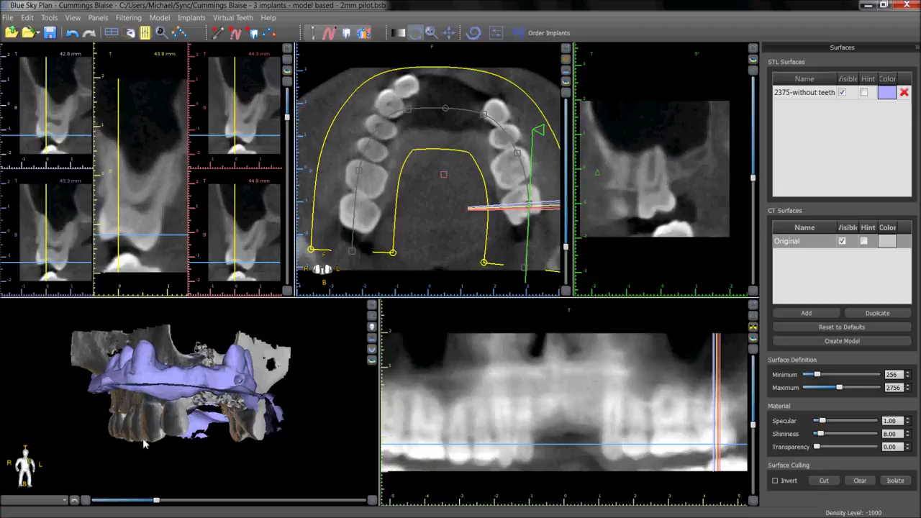
Set the 3D view's rendering preset to Surfaces.
click(371, 327)
mouse_move(404, 341)
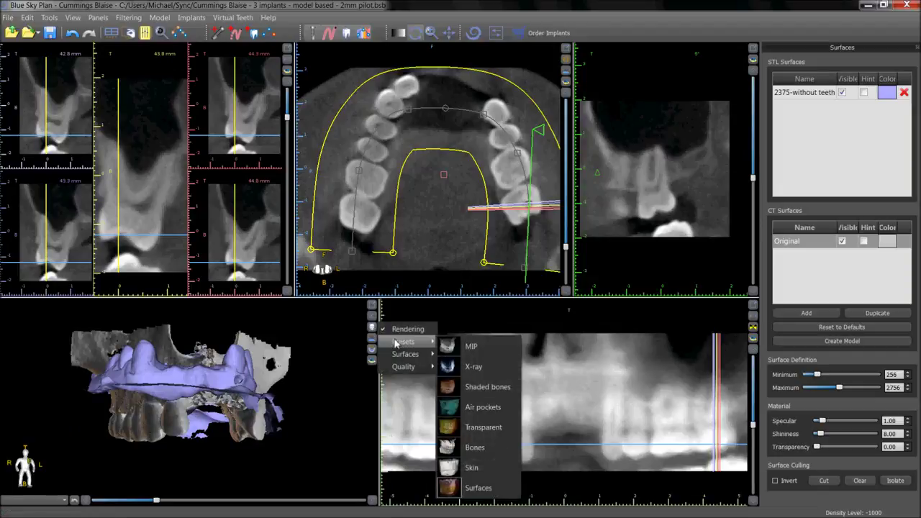
click(475, 489)
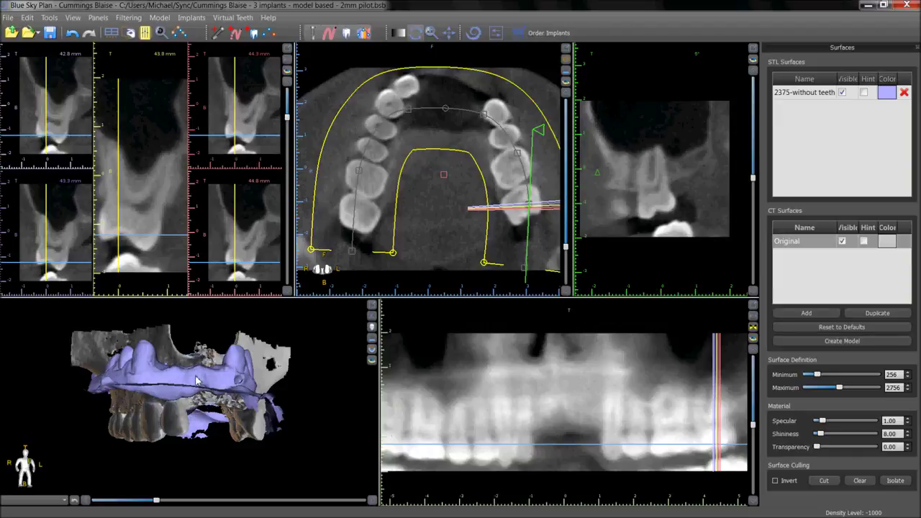
Start a Points alignment of the 2375-without teeth maxilla model in Model Manipulation.
click(144, 32)
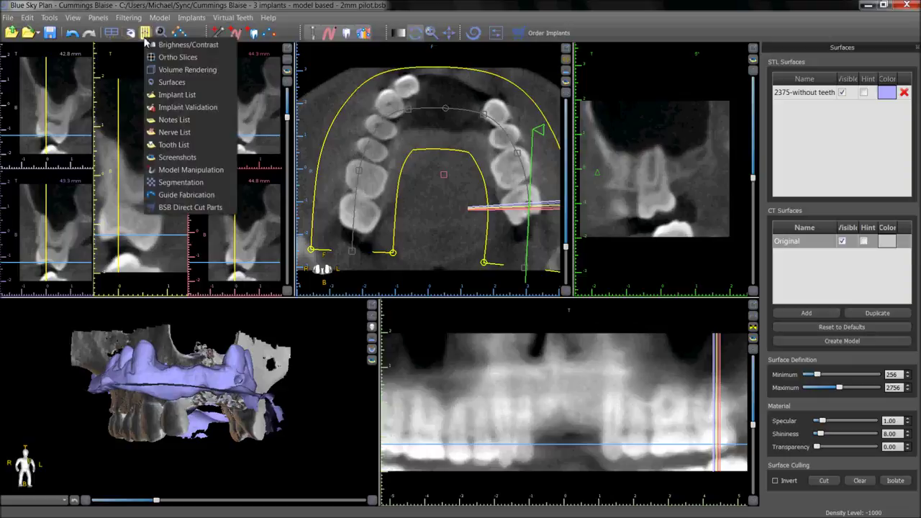
click(173, 170)
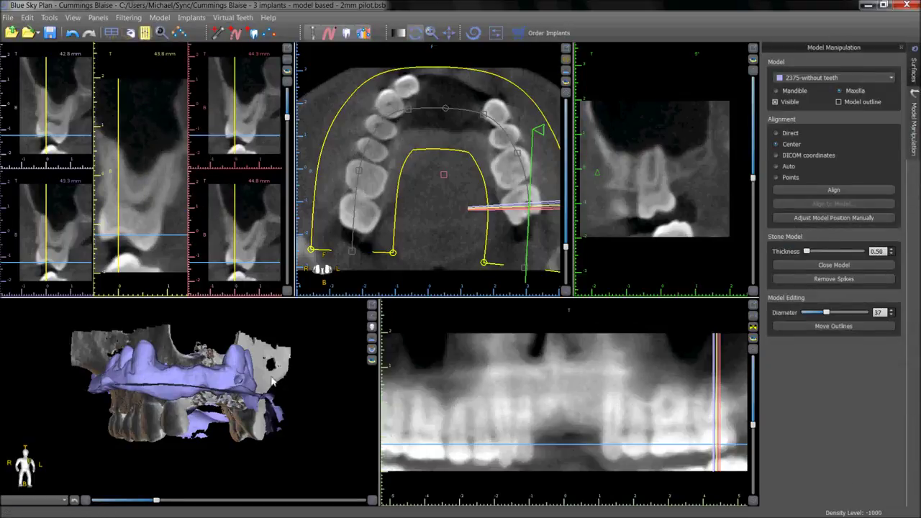
click(145, 40)
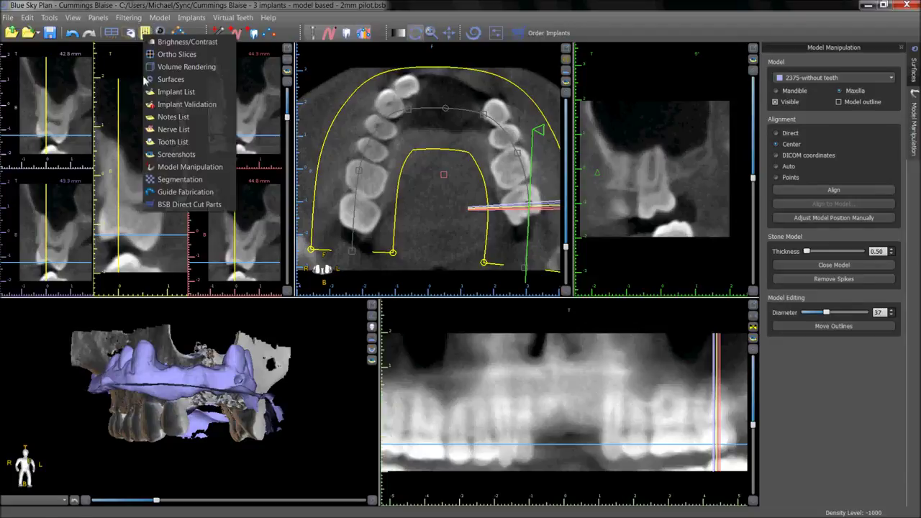
click(172, 177)
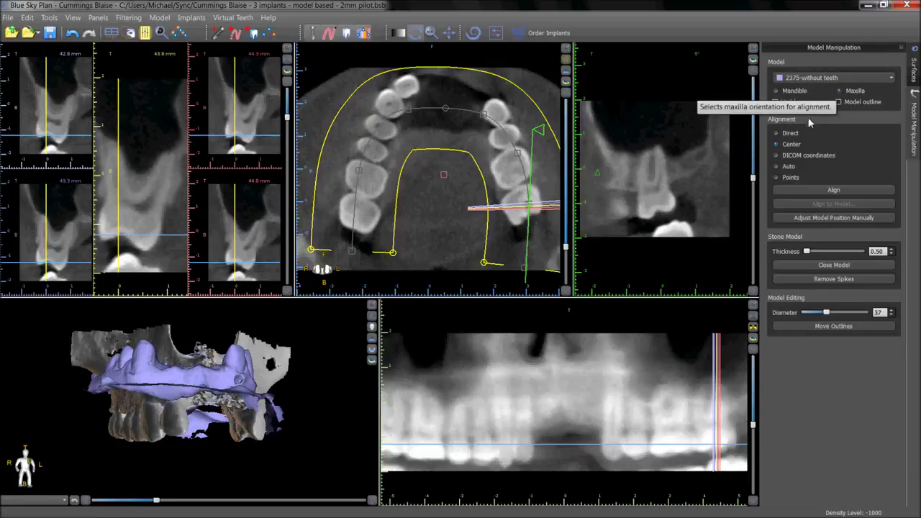
click(788, 178)
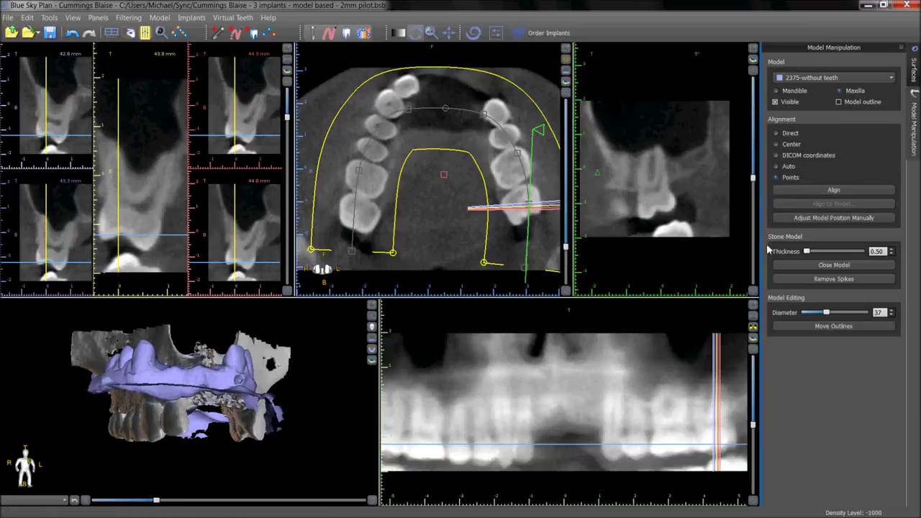
click(807, 190)
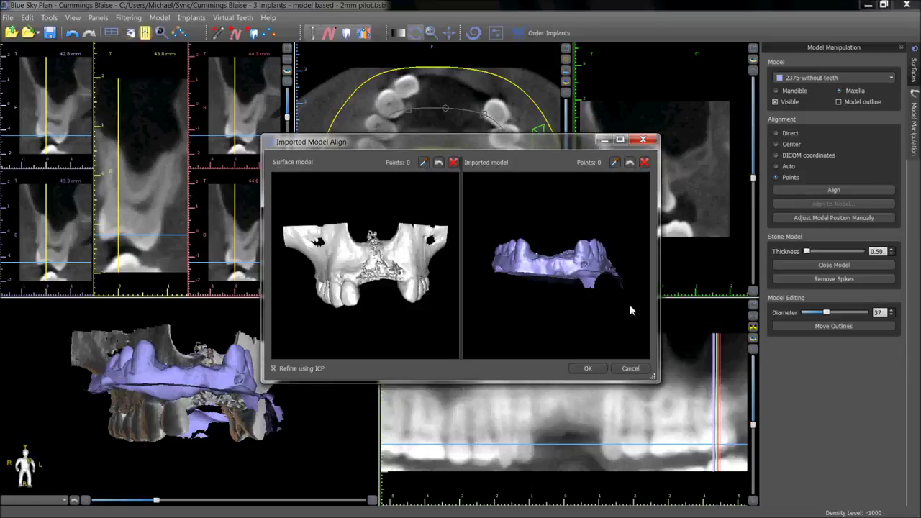
Place the first pair of matching points on the edge of the patient's right front tooth beside the gap, on both models.
drag(580, 326, 632, 234)
drag(515, 282, 552, 290)
scroll(399, 311, up, 3)
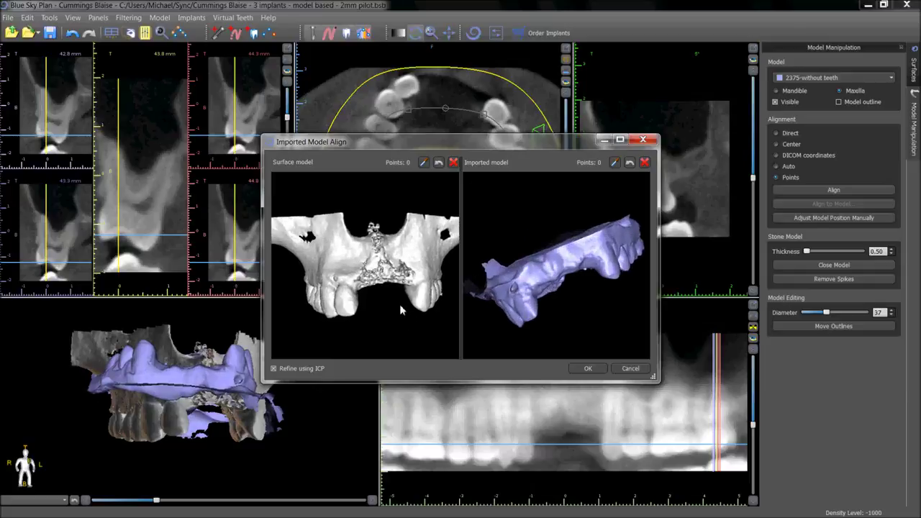
drag(463, 325, 437, 310)
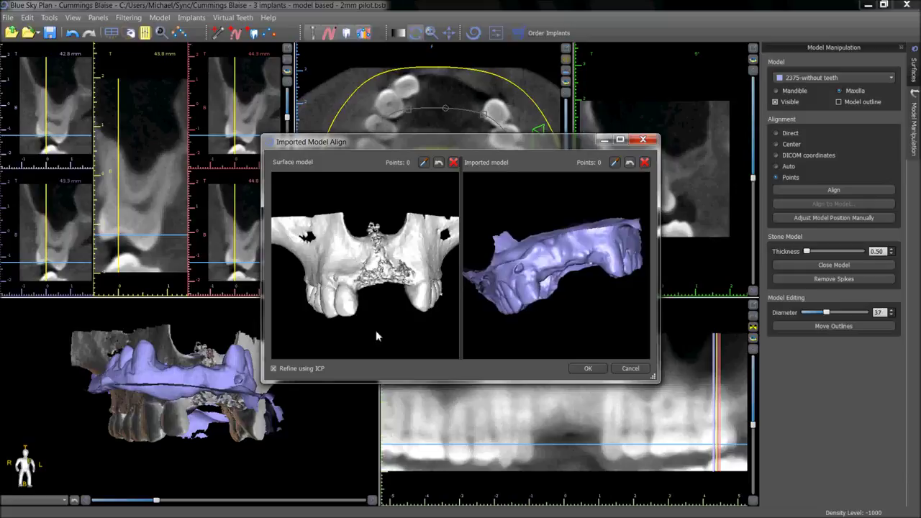
key(space)
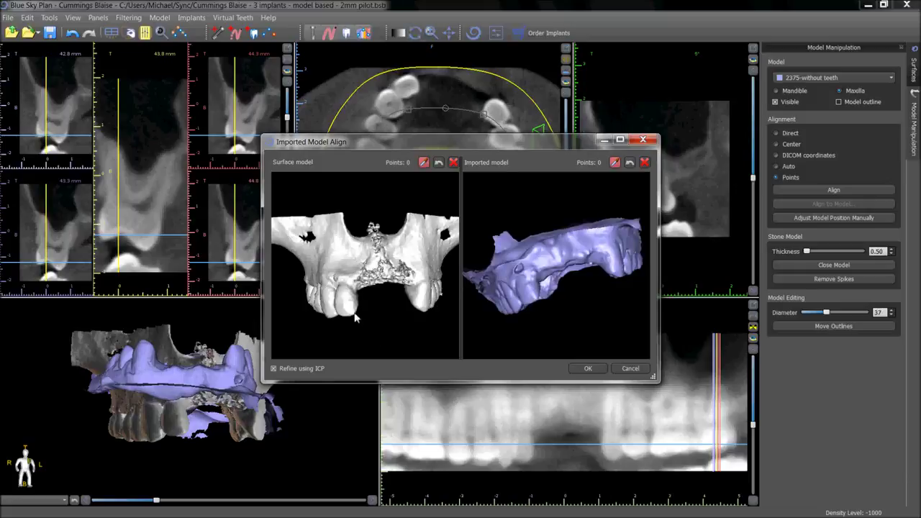
key(space)
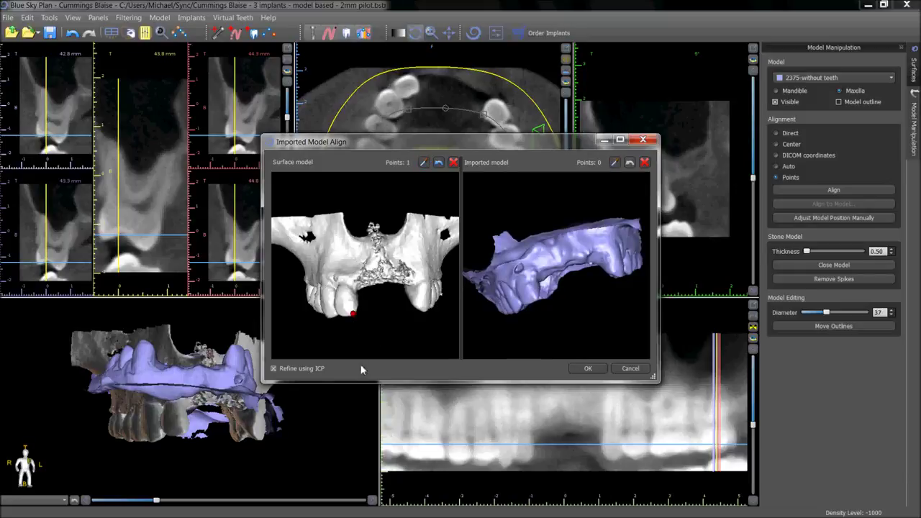
drag(360, 347, 356, 346)
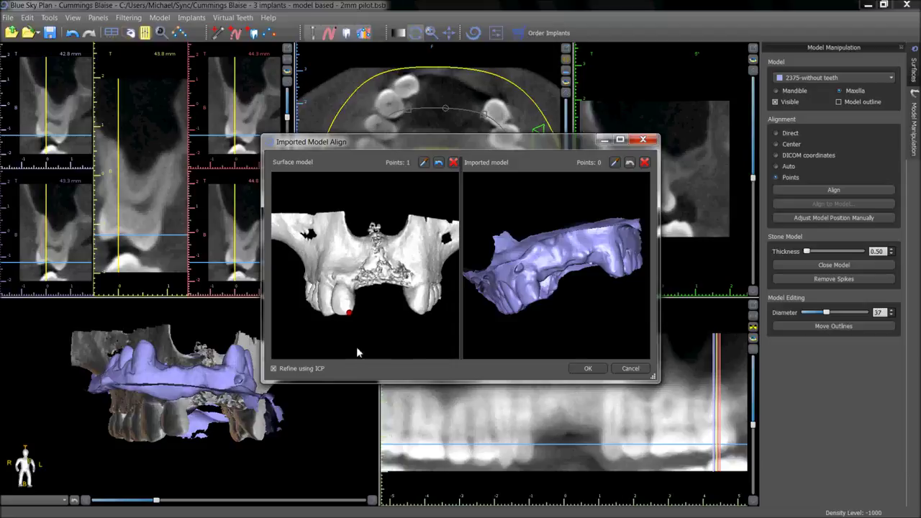
drag(529, 329, 524, 337)
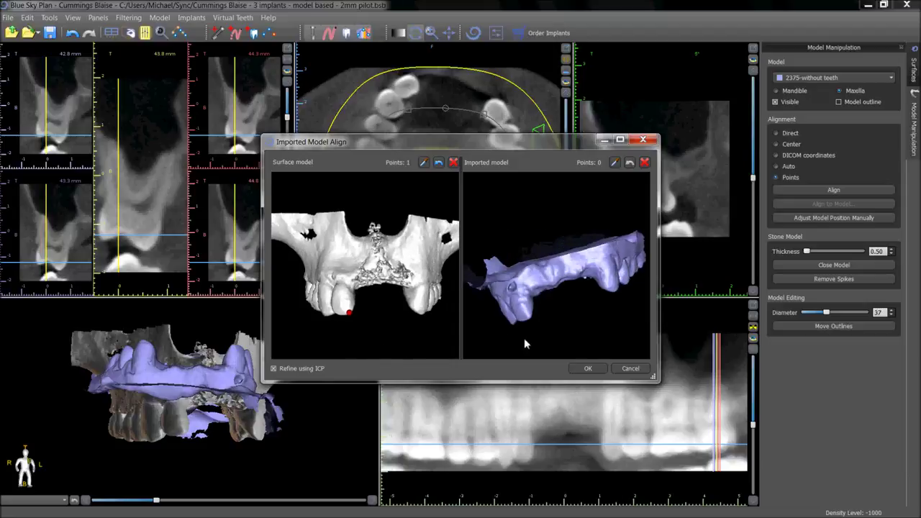
key(space)
key(space)
Place a second matching point pair on the tip of the patient's left front tooth across the gap, on both models.
key(space)
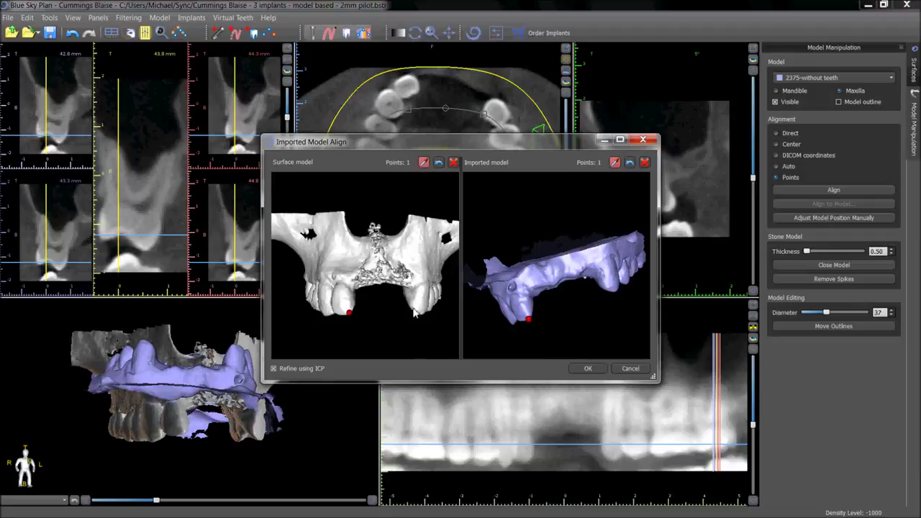
click(413, 308)
click(605, 292)
key(space)
Place the third and fourth matching point pairs on the patient's two left molars, on both the surface and imported models.
drag(600, 296, 545, 312)
mouse_move(427, 328)
mouse_down()
mouse_move(369, 304)
mouse_move(392, 295)
mouse_up()
key(space)
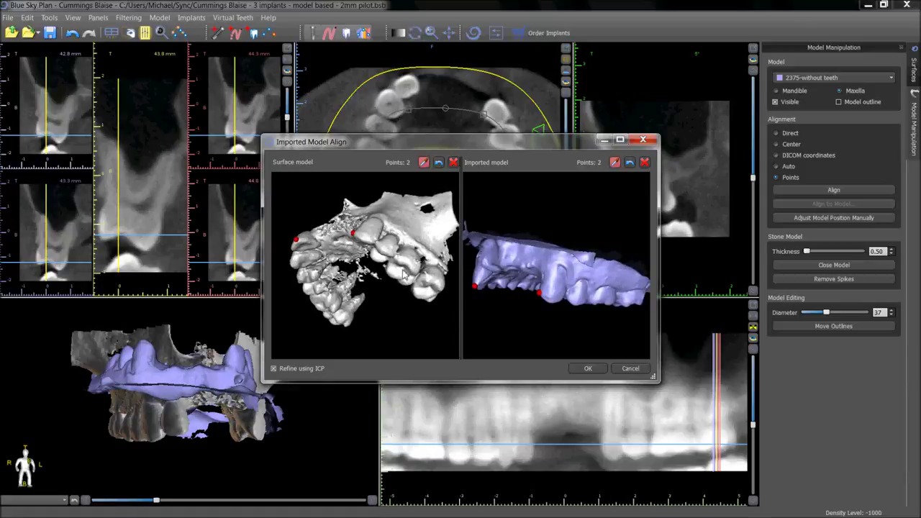
click(402, 270)
drag(543, 318, 545, 257)
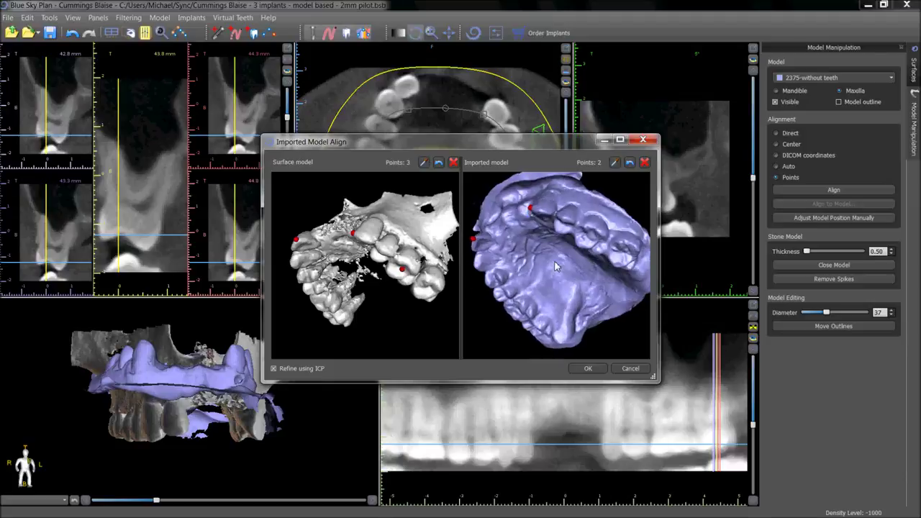
key(space)
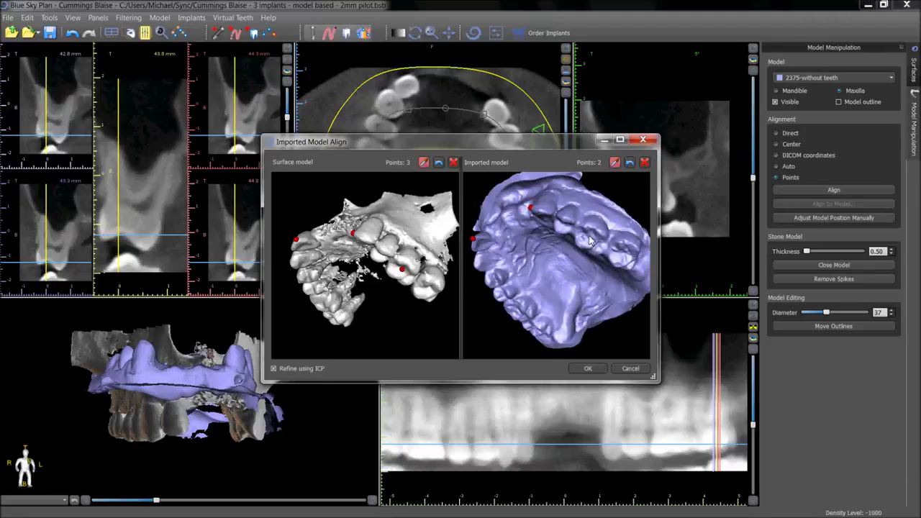
key(space)
key(space)
key(space)
drag(422, 335, 430, 329)
key(space)
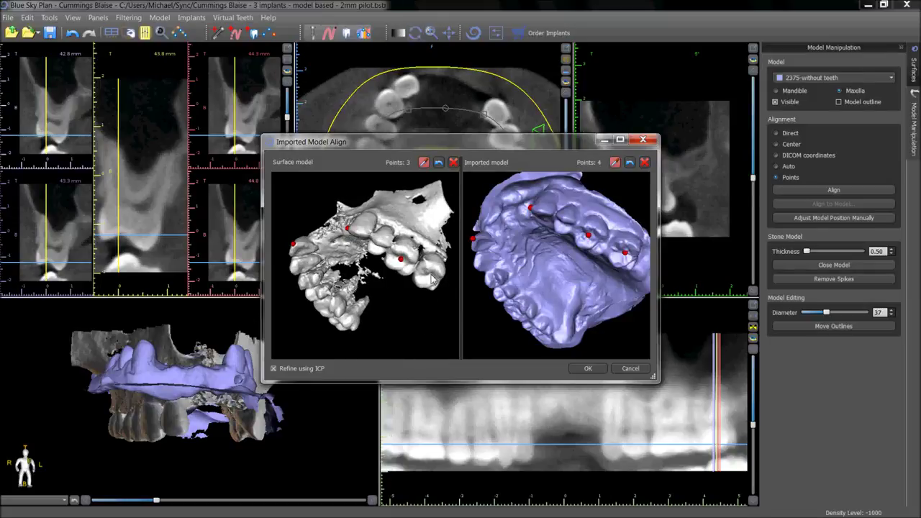
key(space)
Place the fifth matching point pair on the second tooth from the gap on the patient's right side, on both models.
drag(375, 305, 456, 316)
drag(294, 323, 314, 272)
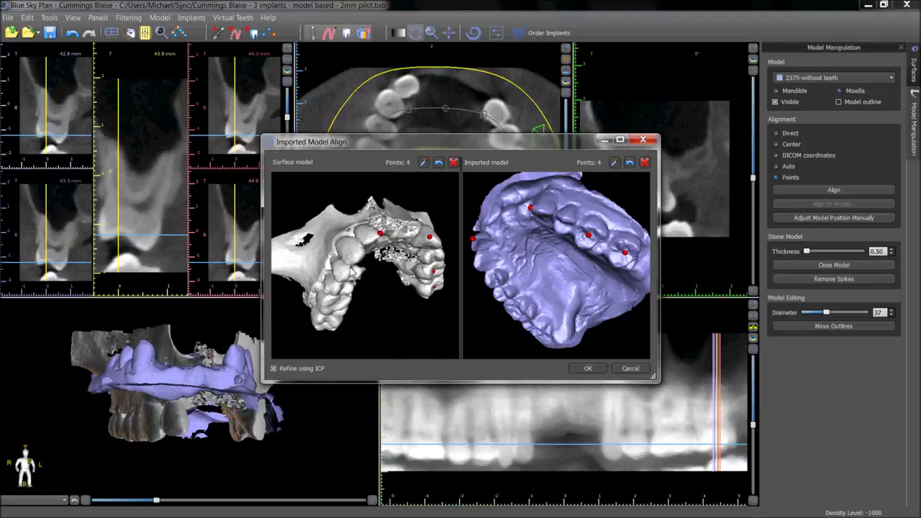
key(space)
click(355, 262)
key(space)
key(space)
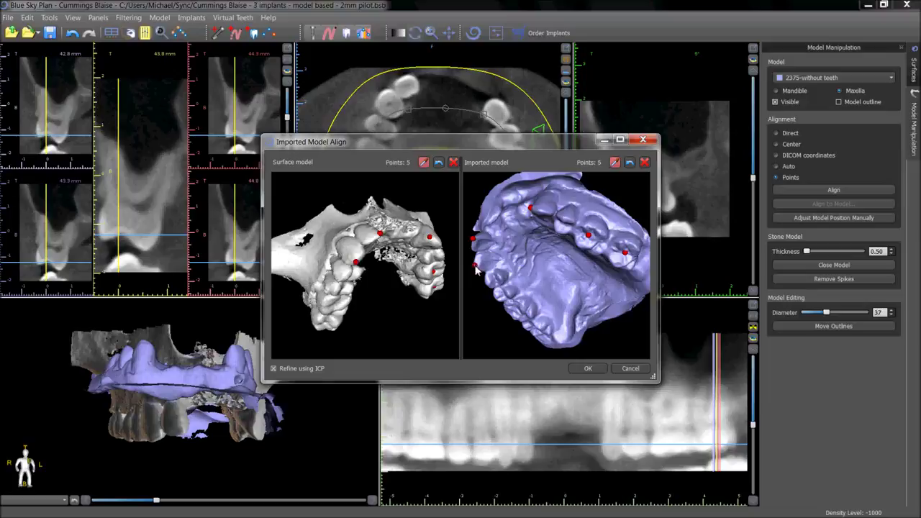
key(space)
Place the sixth matching point pair on the patient's right premolar directly behind the canine, on both models.
drag(397, 325, 373, 309)
key(space)
key(space)
drag(354, 277, 339, 260)
key(space)
click(327, 233)
key(space)
key(space)
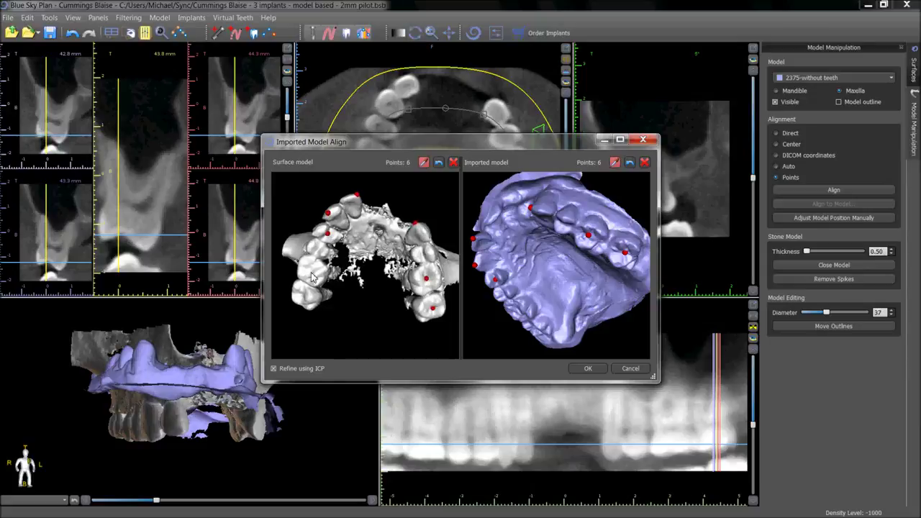
Place the seventh matching point pair on the patient's right first molar, on both models.
click(313, 276)
key(space)
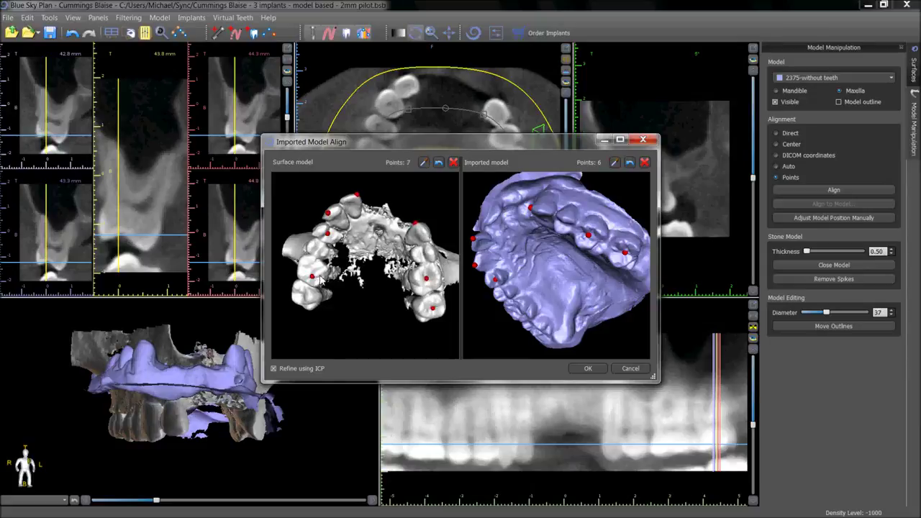
drag(512, 328, 554, 270)
key(space)
click(525, 299)
key(space)
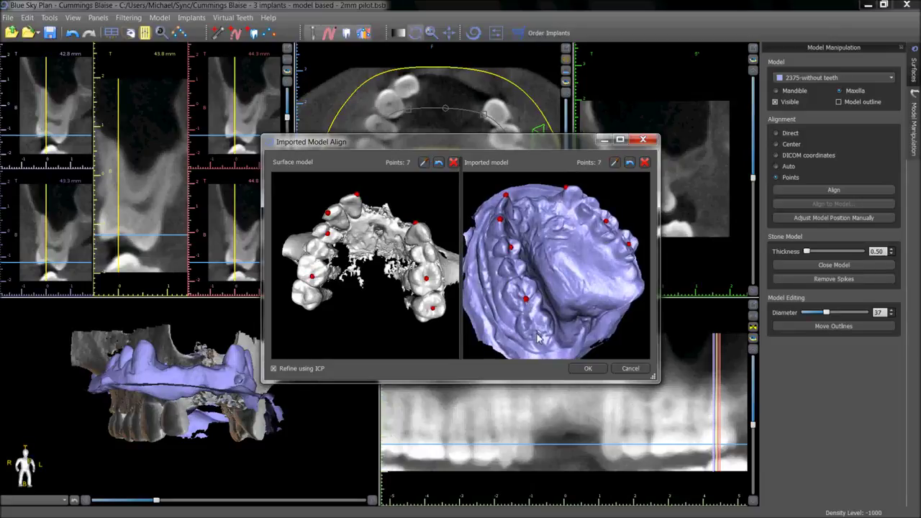
Place the eighth matching point pair on the patient's right rearmost molar and apply the alignment with ICP refinement.
drag(311, 304, 337, 305)
key(space)
click(333, 301)
key(space)
key(space)
click(545, 321)
key(space)
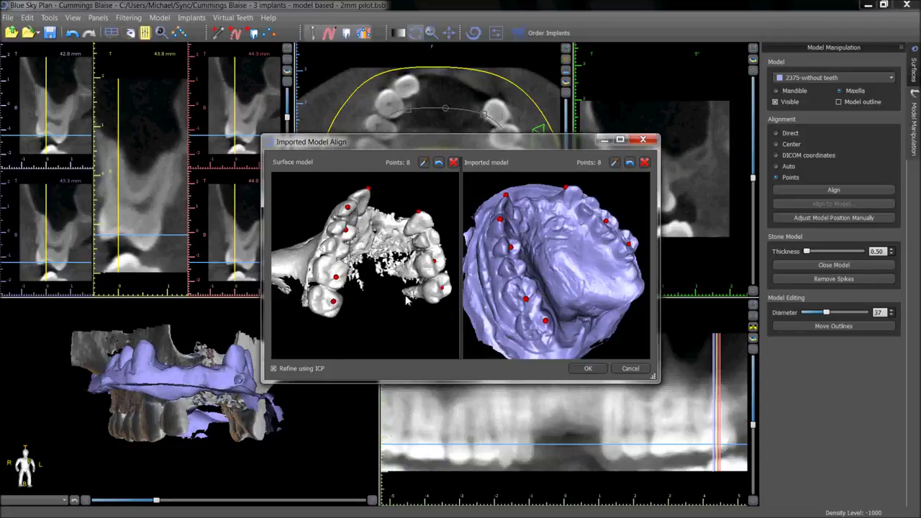
click(585, 368)
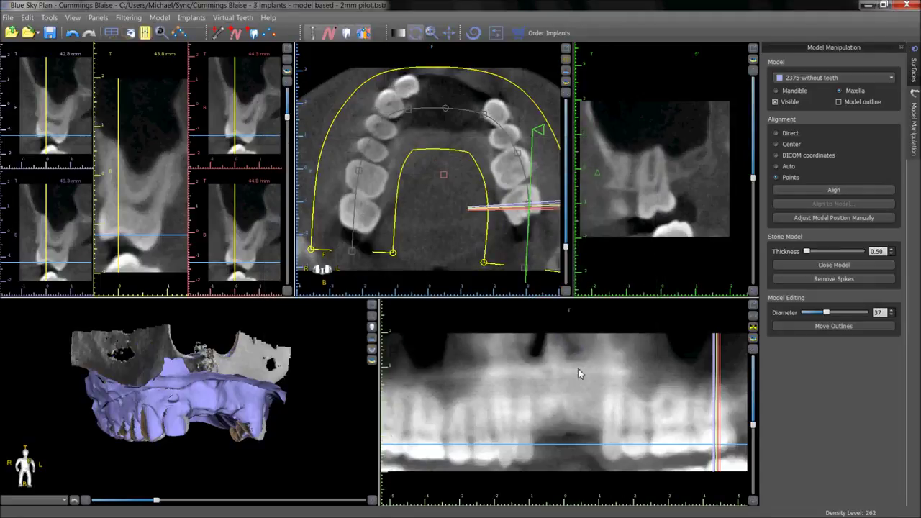
Show the model outline and inspect its fit to the teeth in slices along the patient's right side of the arch.
drag(234, 467, 218, 451)
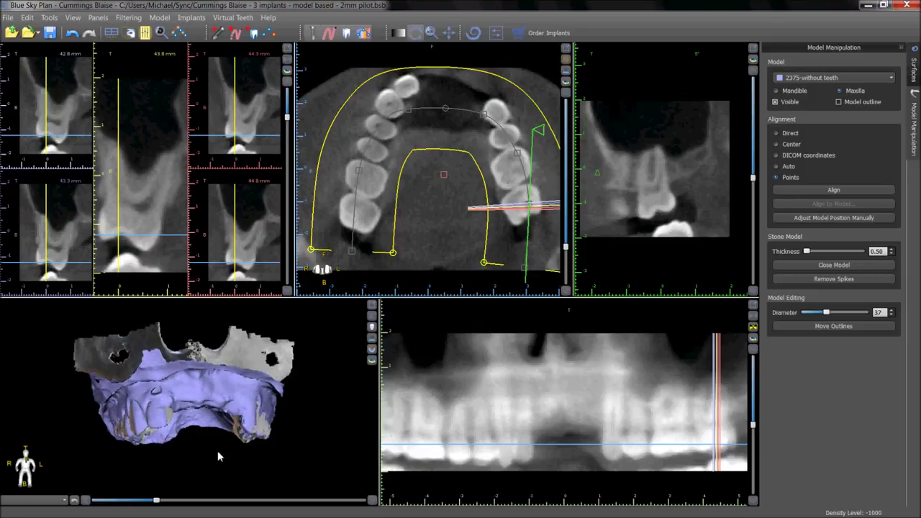
click(838, 102)
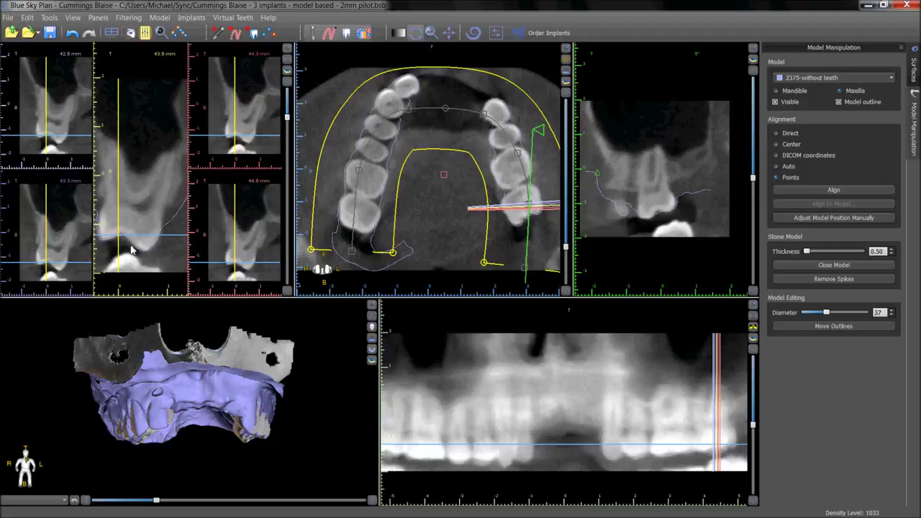
click(370, 215)
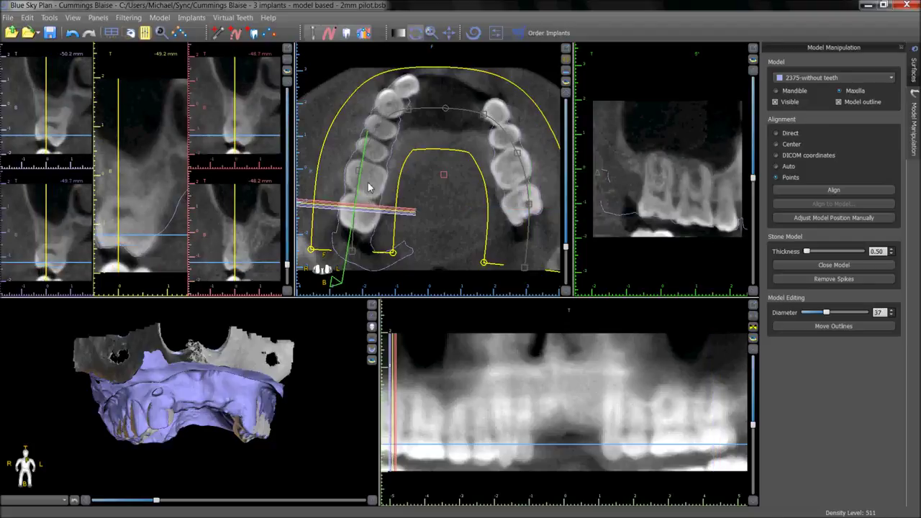
click(369, 174)
click(378, 152)
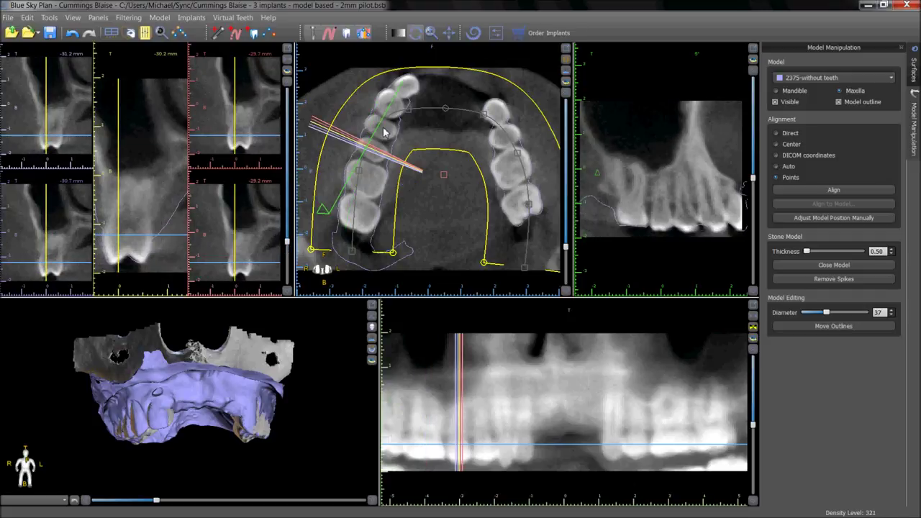
click(400, 137)
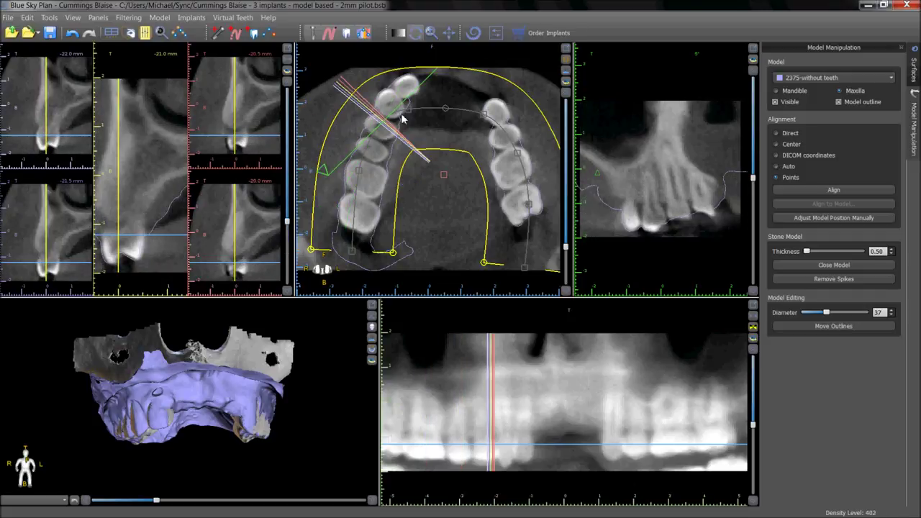
Inspect the model outline's fit at the front teeth, the patient's left rearmost molar, and a lower axial level through the crowns.
click(410, 108)
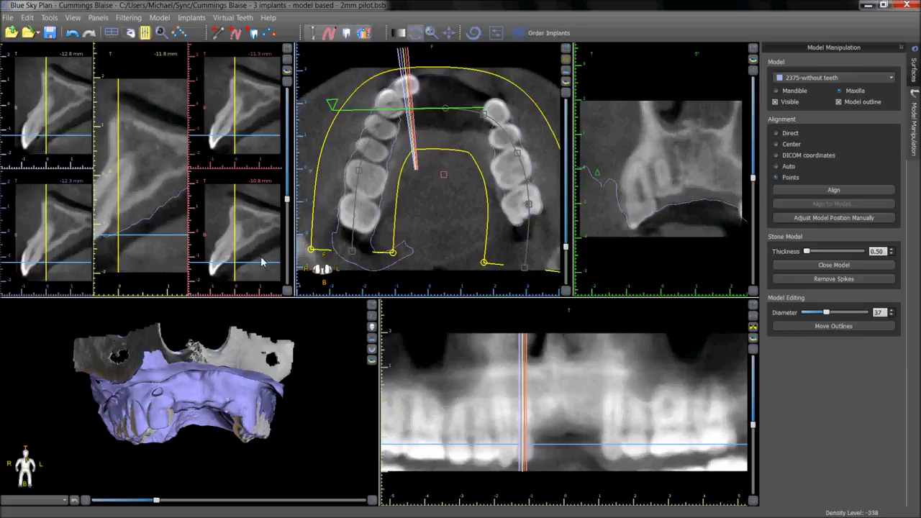
click(528, 208)
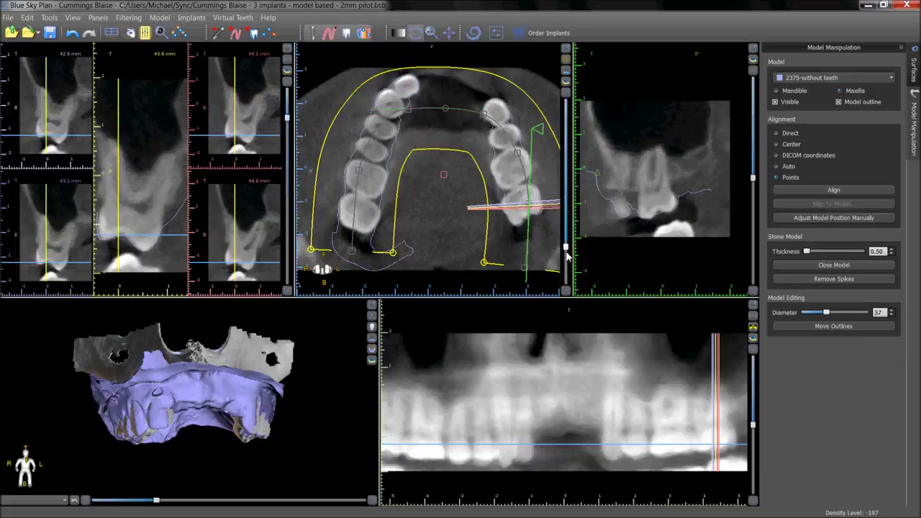
drag(566, 248, 565, 256)
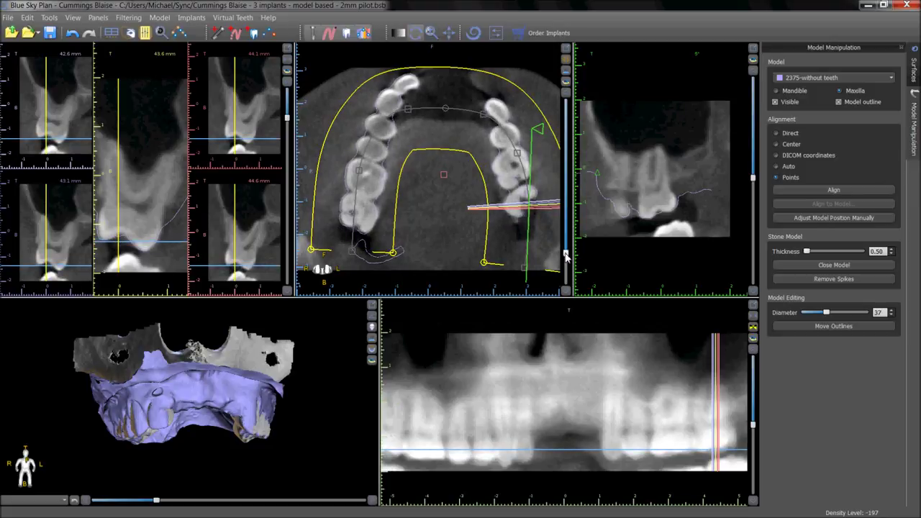
drag(566, 257, 565, 257)
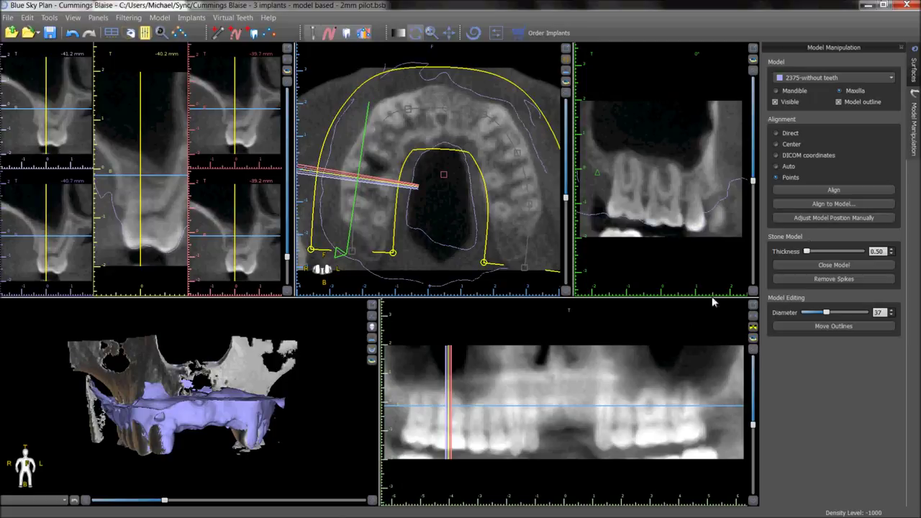
Start manual model positioning, shift the rotation centre to the patient's left molar region, and rotate the stone model slightly in the frontal plane.
click(817, 221)
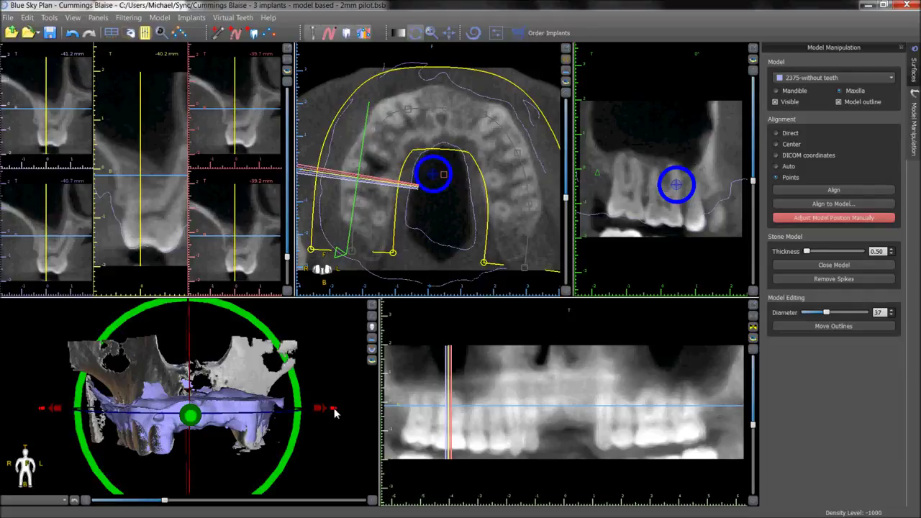
drag(334, 410, 381, 414)
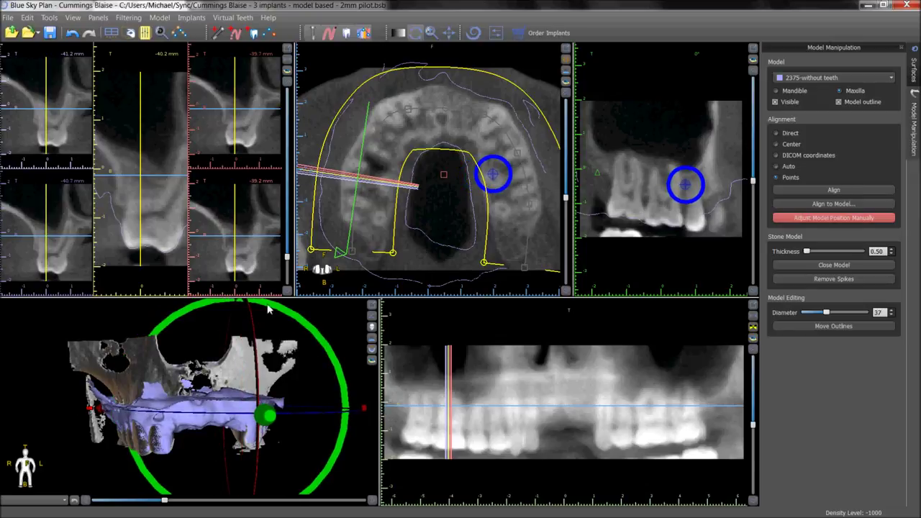
drag(272, 309, 268, 308)
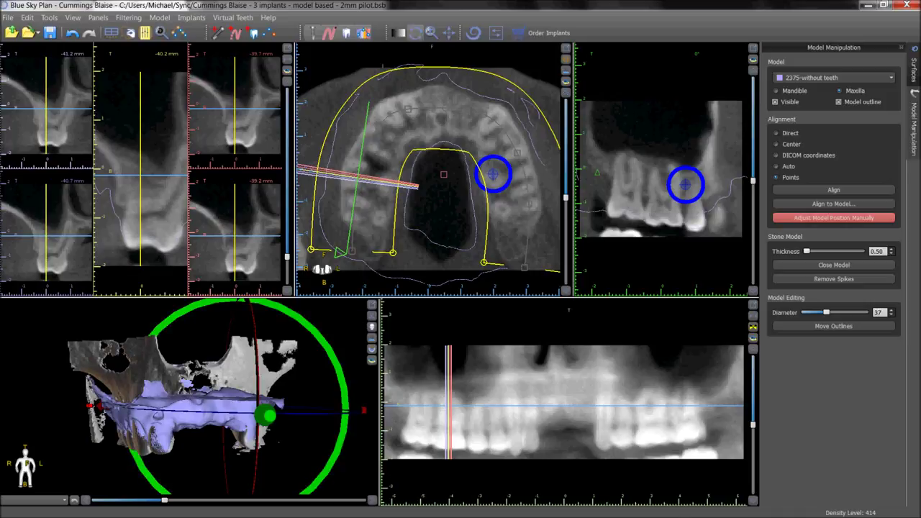